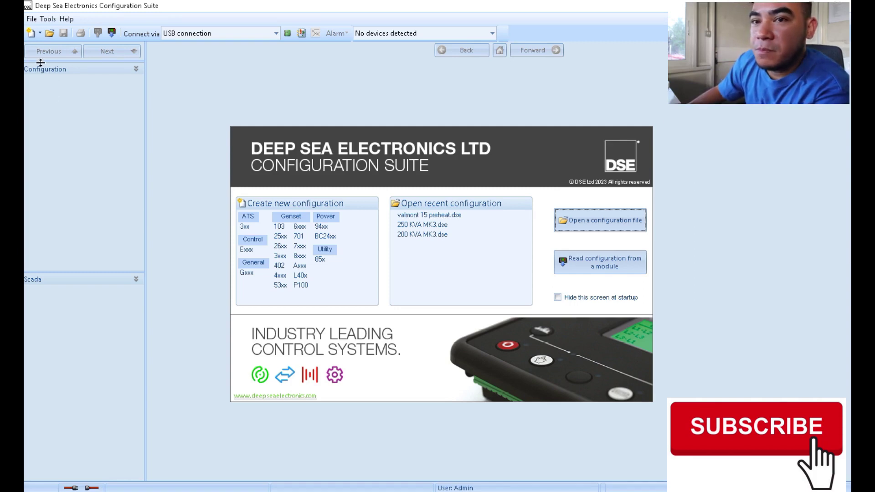
Step: Check for updates from the Help menu and confirm updating the existing 2023.22 installation
click(67, 20)
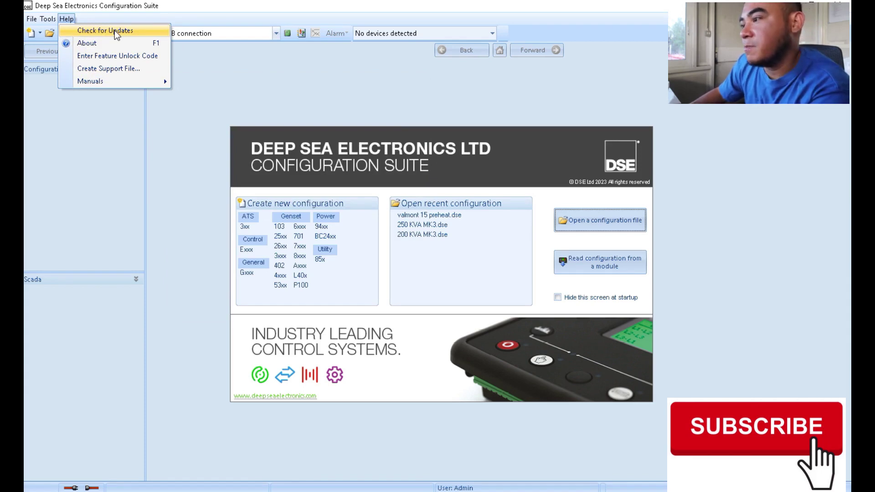
click(114, 32)
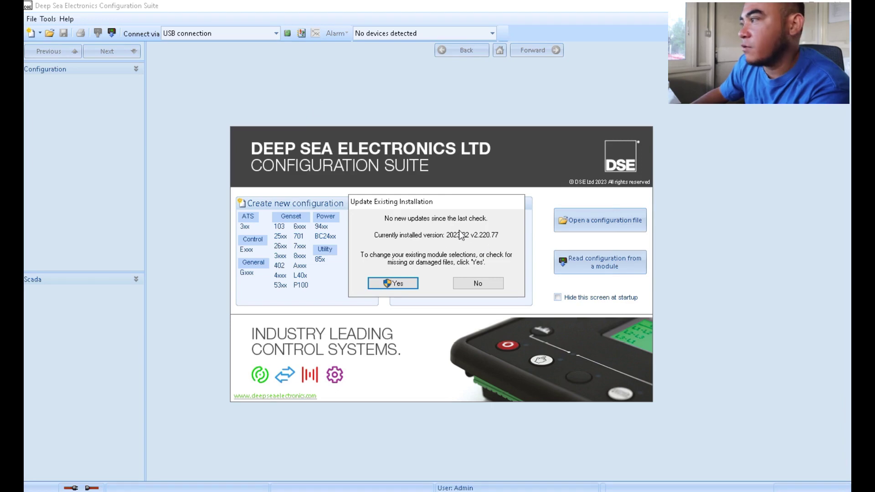
click(397, 283)
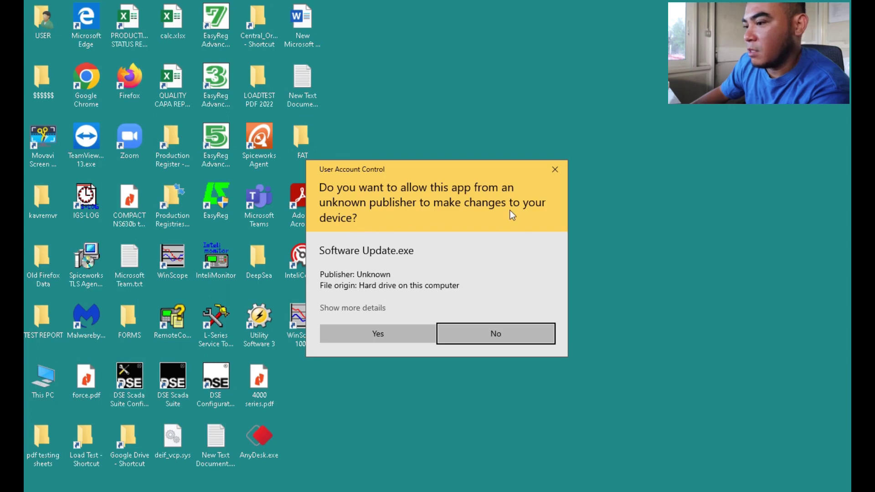
Step: Allow Software Update.exe to make changes in the User Account Control prompt
click(382, 333)
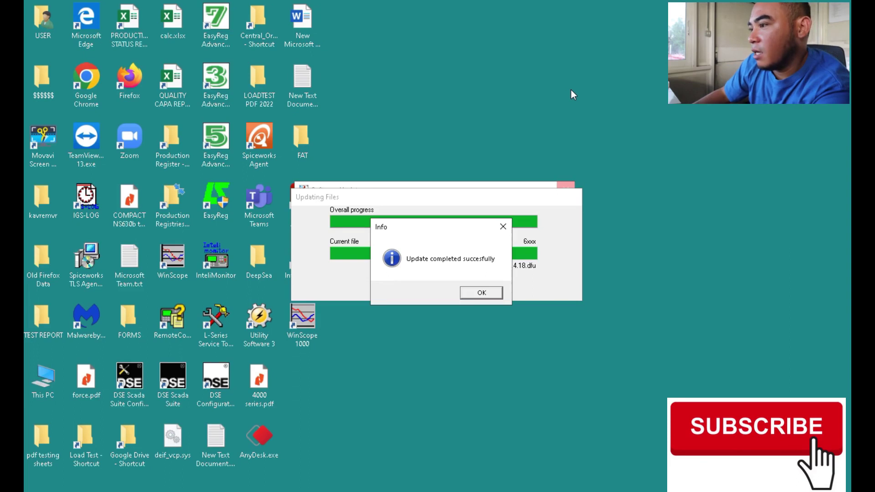
Step: Dismiss the 'update completed successfully' info message with OK
click(497, 296)
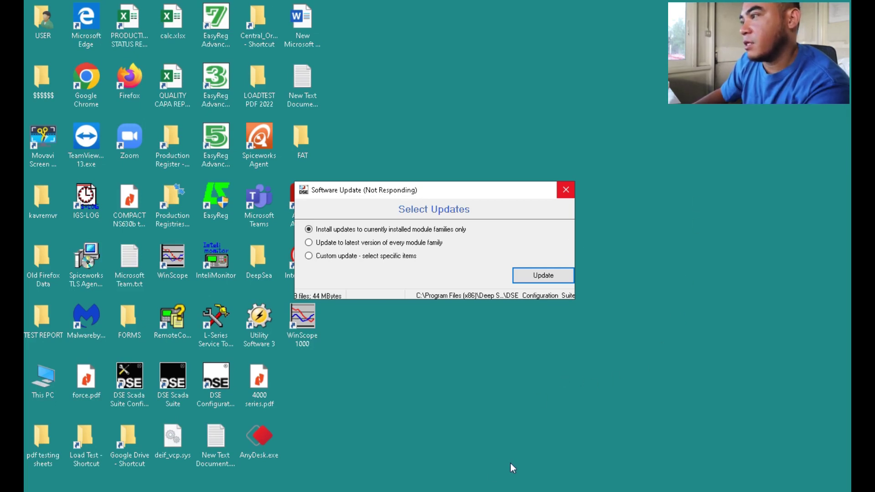
right_click(535, 48)
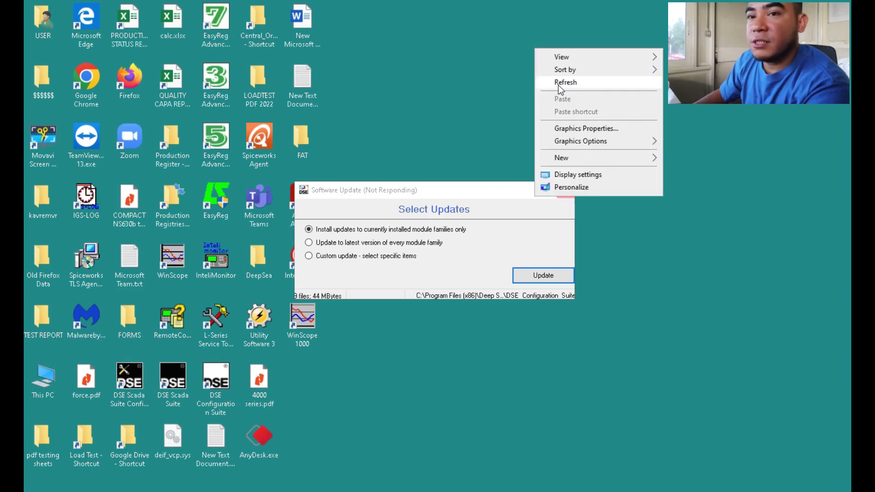
click(559, 86)
right_click(502, 54)
click(515, 88)
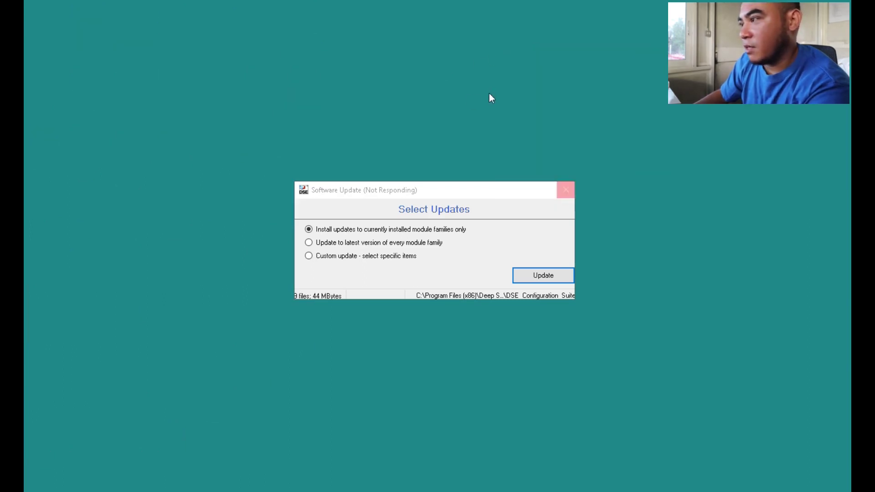
right_click(476, 58)
click(500, 91)
right_click(471, 68)
click(511, 101)
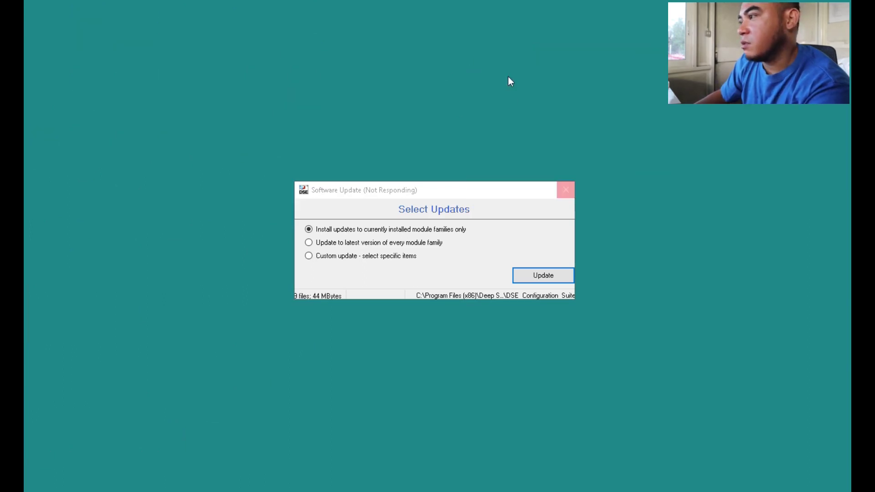
right_click(507, 77)
click(522, 114)
right_click(493, 94)
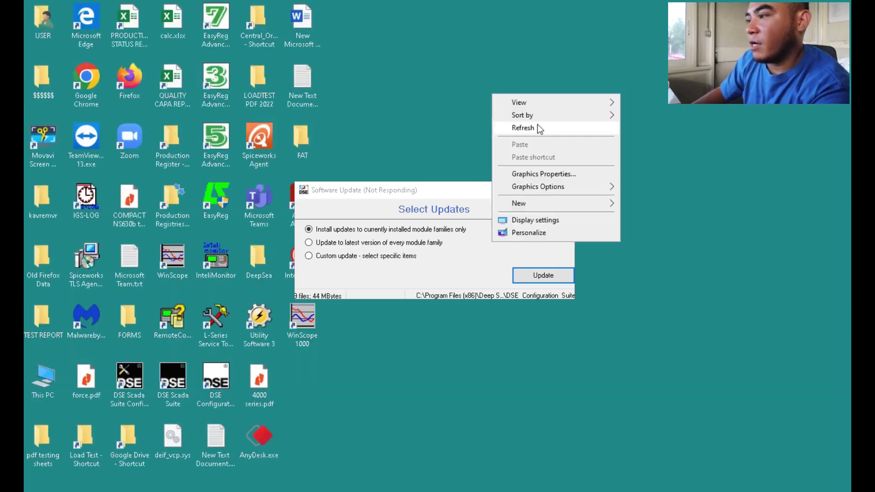
click(539, 129)
right_click(527, 85)
click(542, 118)
right_click(502, 84)
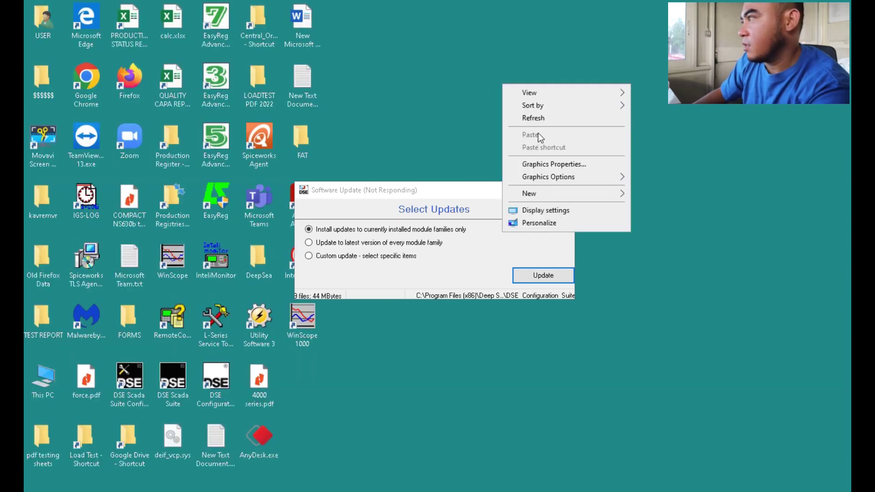
click(542, 120)
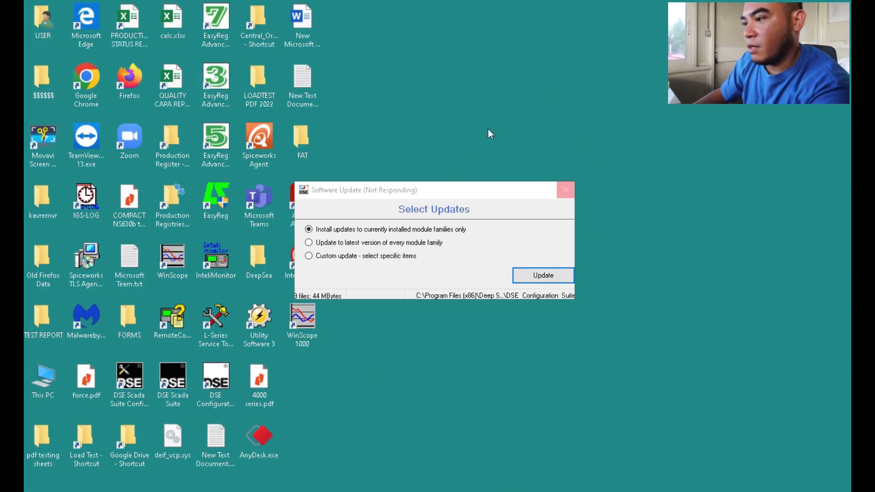
right_click(587, 75)
click(629, 109)
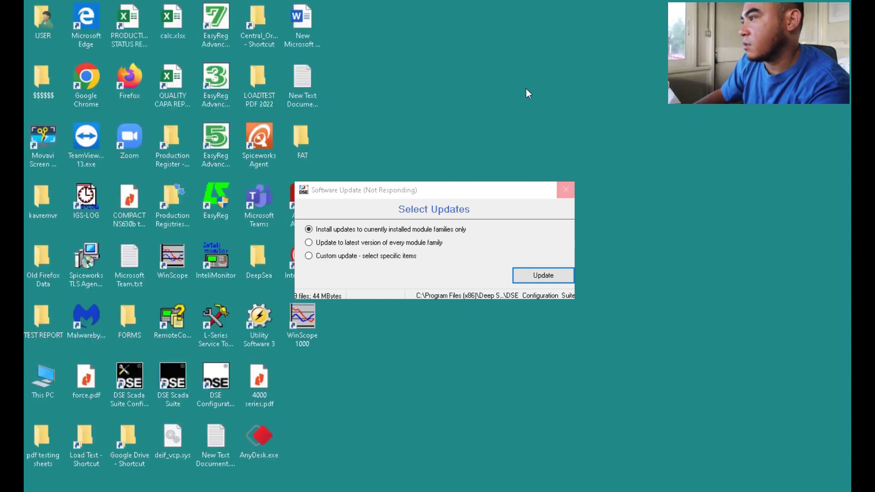
Step: Relaunch DSE Configuration Suite from its desktop shortcut and refresh the desktop
double_click(223, 387)
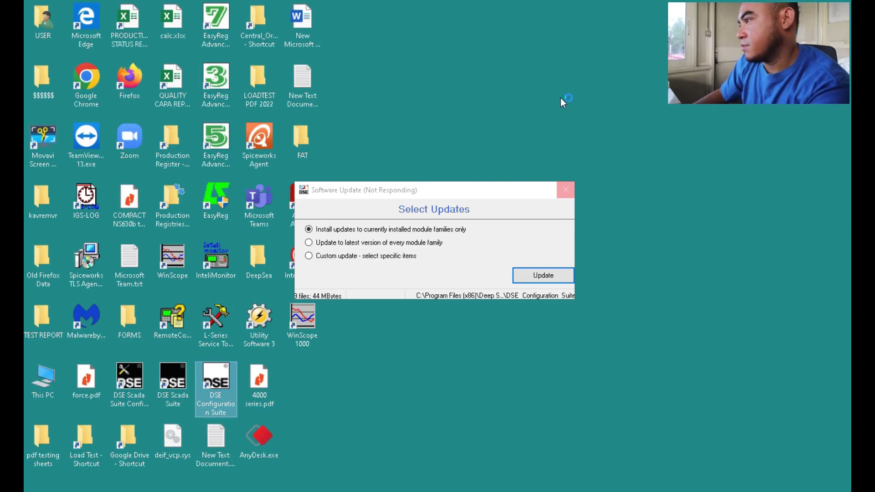
click(620, 100)
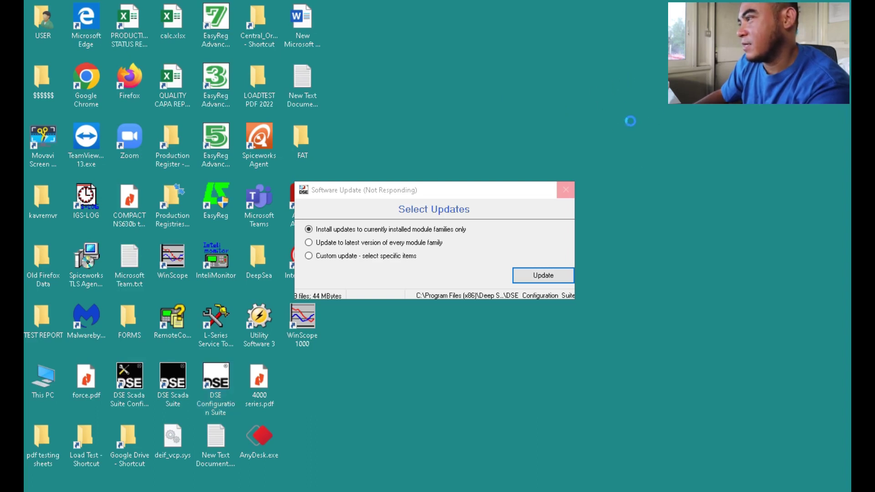
right_click(631, 121)
click(656, 117)
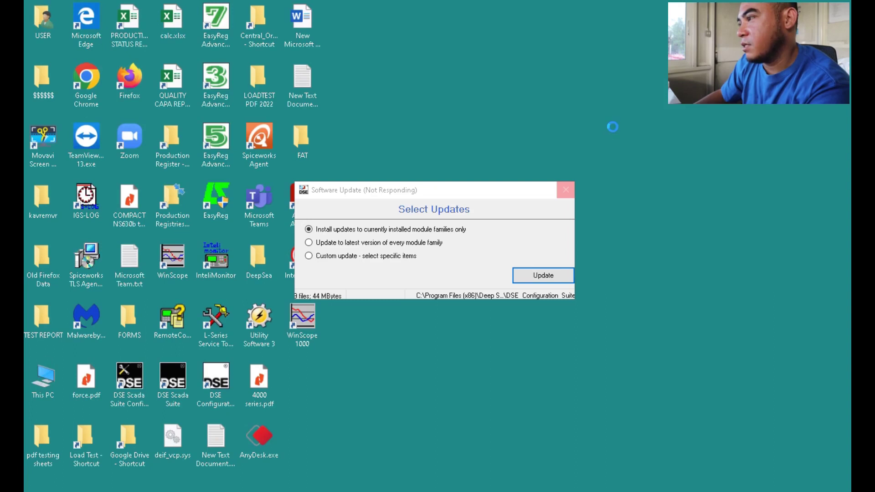
Step: Refresh the desktop twice more and drag the frozen updater window off the splash screen
right_click(583, 94)
click(623, 124)
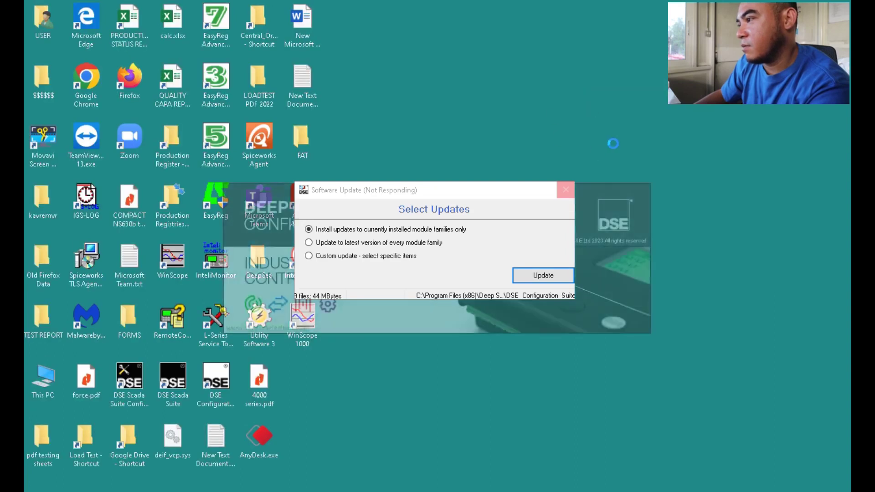
right_click(589, 104)
click(620, 134)
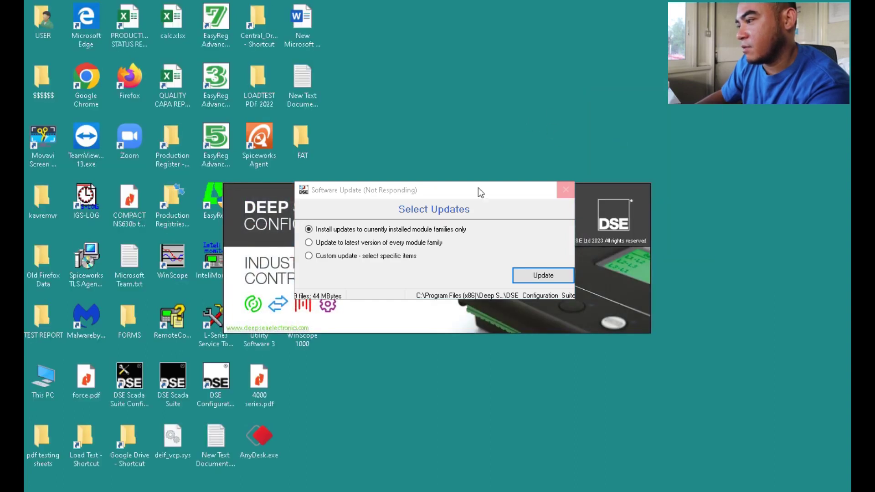
drag(477, 191, 502, 491)
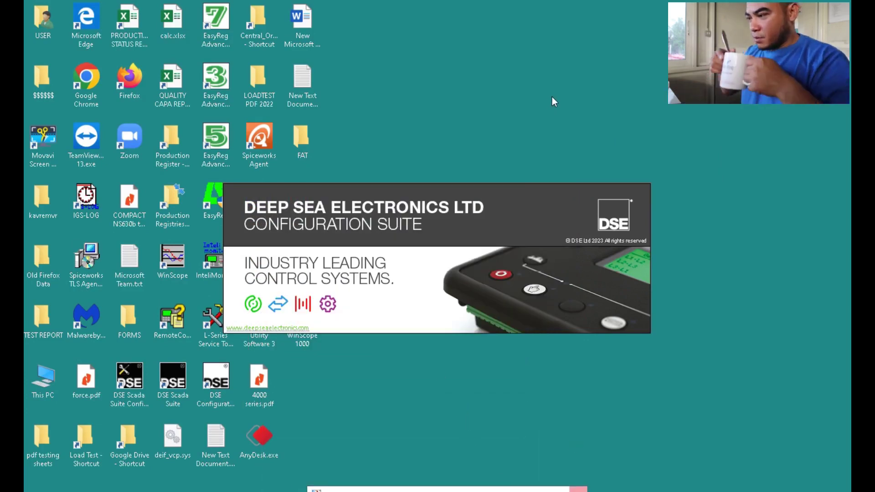